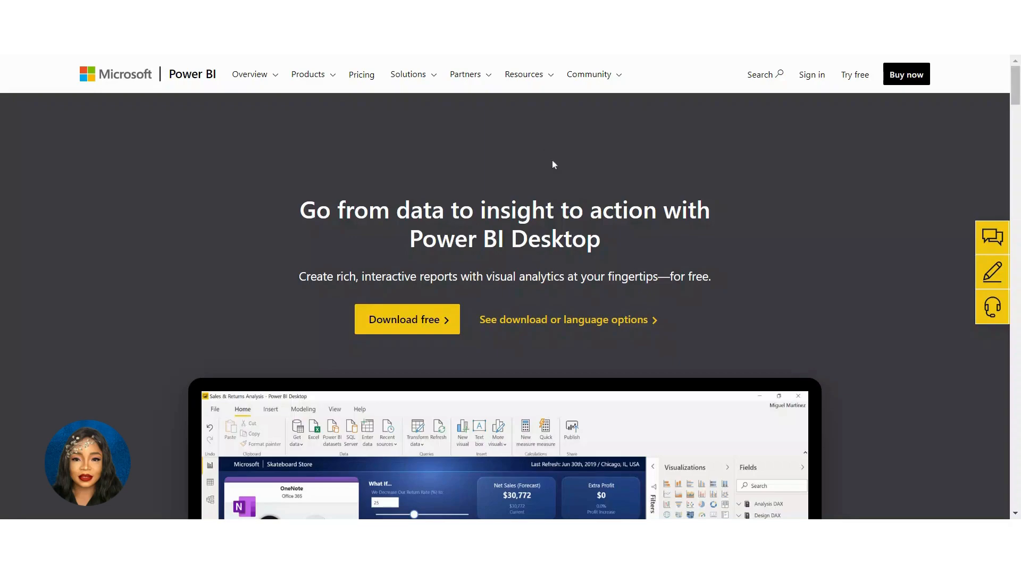
# Step: Look over the Power BI Desktop download page and its free download option
pyautogui.scroll(-1, 553, 165)
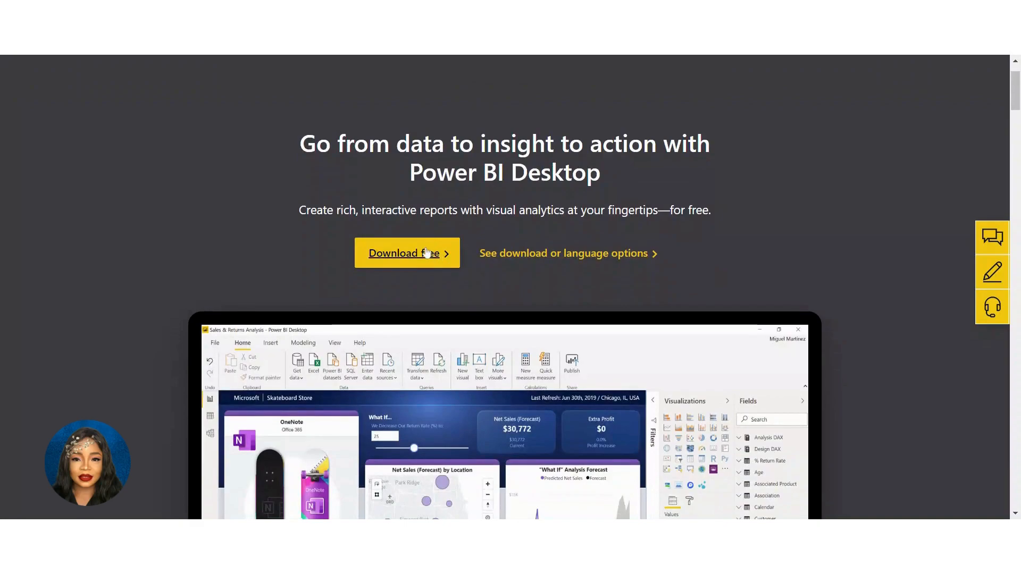
pyautogui.scroll(-2, 578, 324)
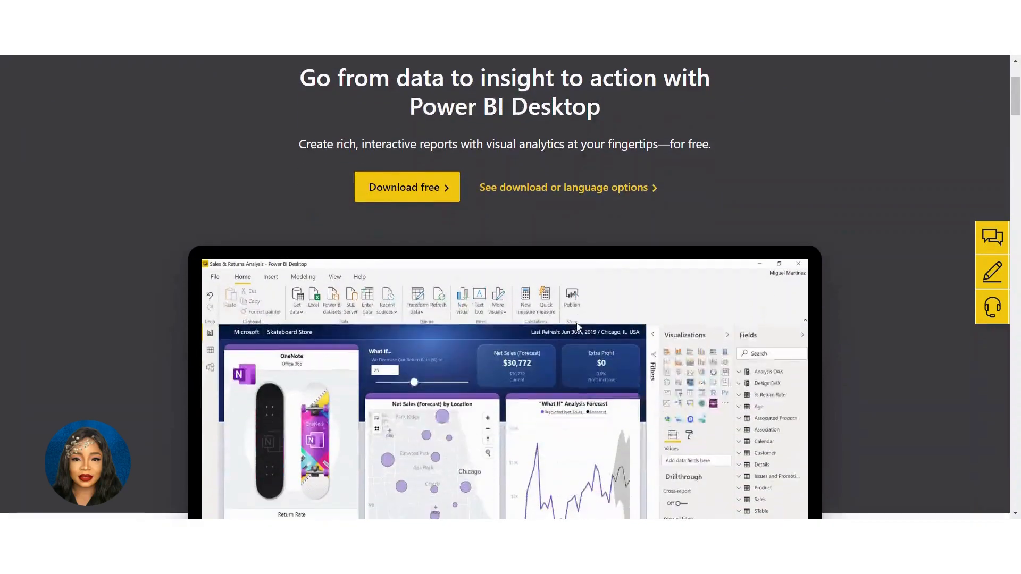
pyautogui.scroll(3, 536, 282)
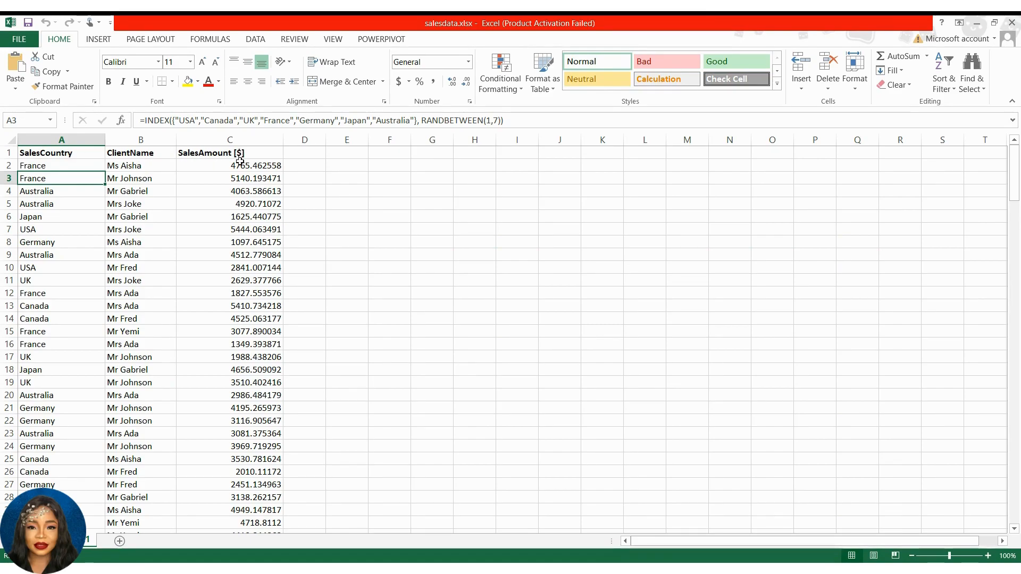
# Step: Add a new sheet to salesdata.xlsx, copy the headers SalesCountry, ClientName and SalesAmount [$] into its first row, and widen the columns
pyautogui.click(121, 541)
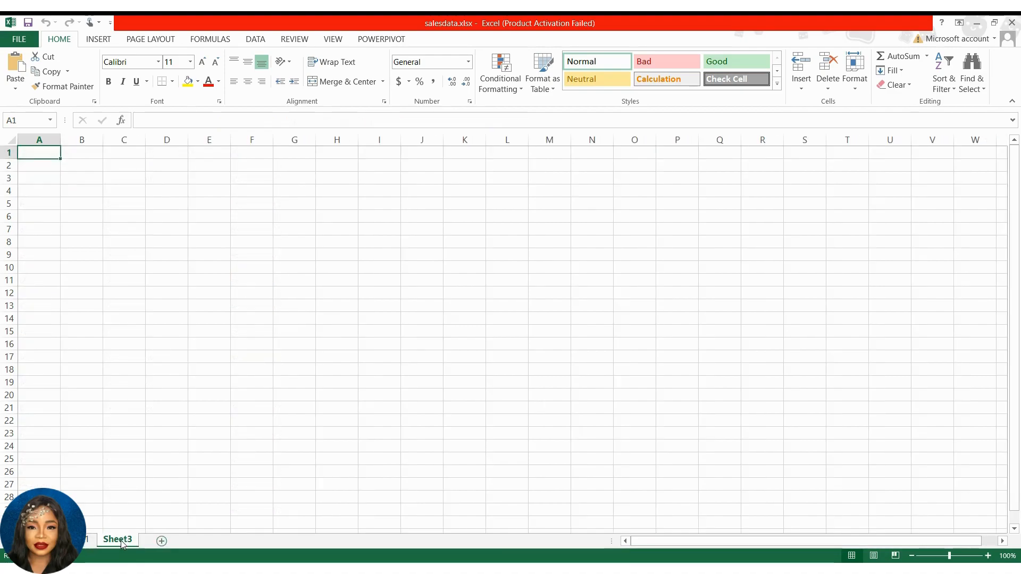
pyautogui.click(76, 540)
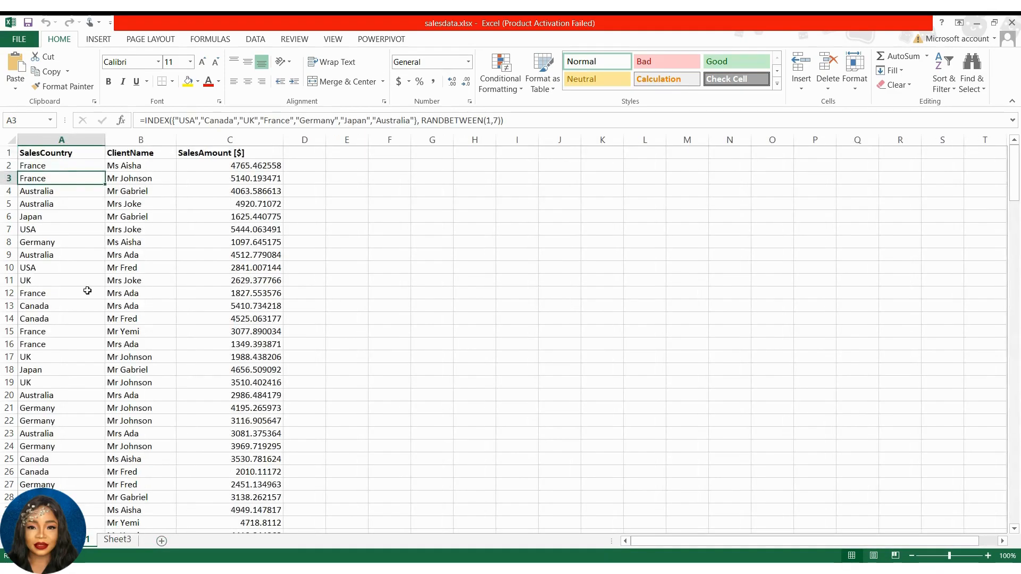
pyautogui.click(24, 153)
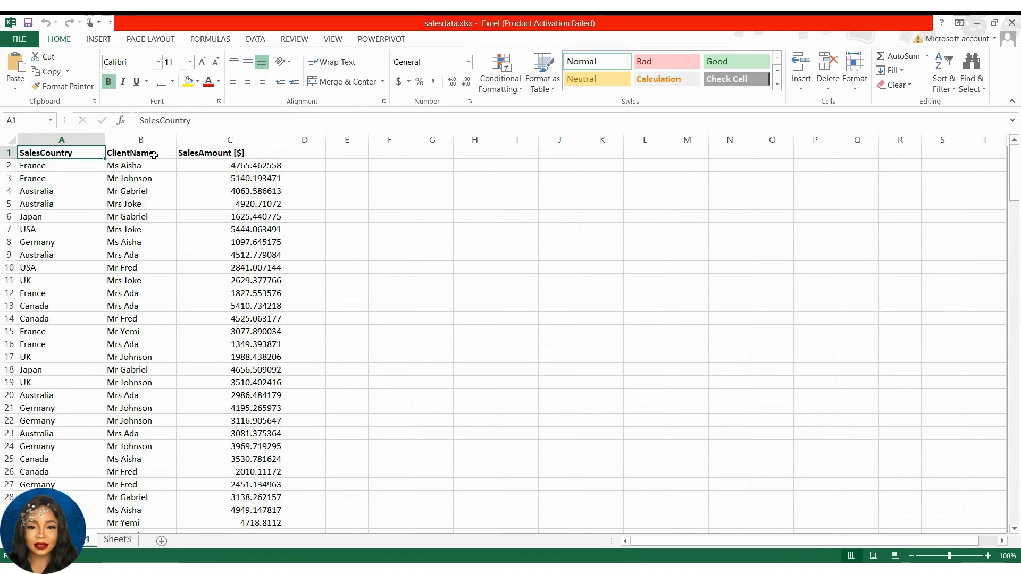
pyautogui.moveTo(154, 156); pyautogui.dragTo(214, 155)
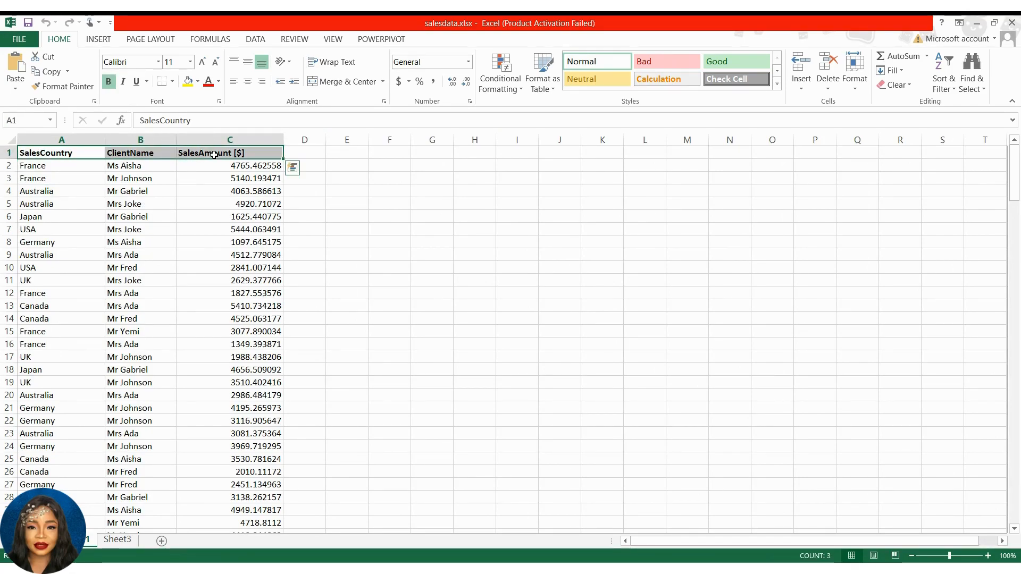
pyautogui.hotkey('ctrl', 'c')
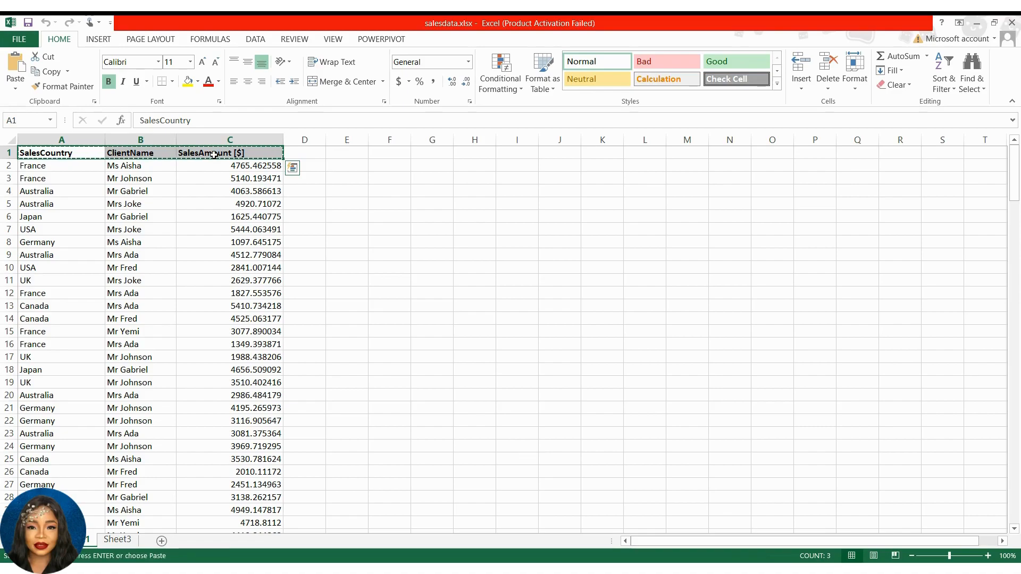
pyautogui.click(117, 539)
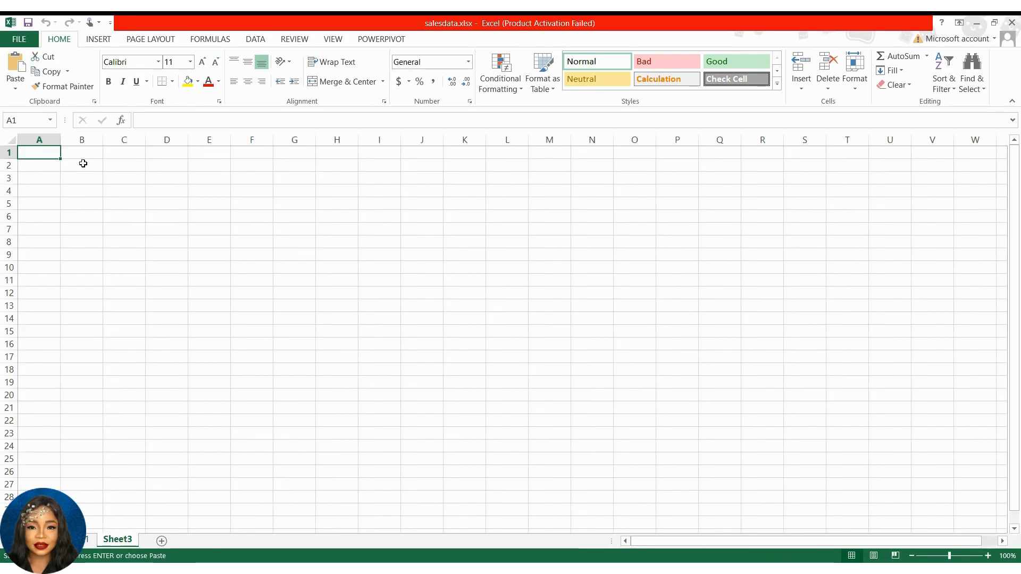
pyautogui.hotkey('ctrl', 'v')
pyautogui.moveTo(60, 139); pyautogui.dragTo(361, 139)
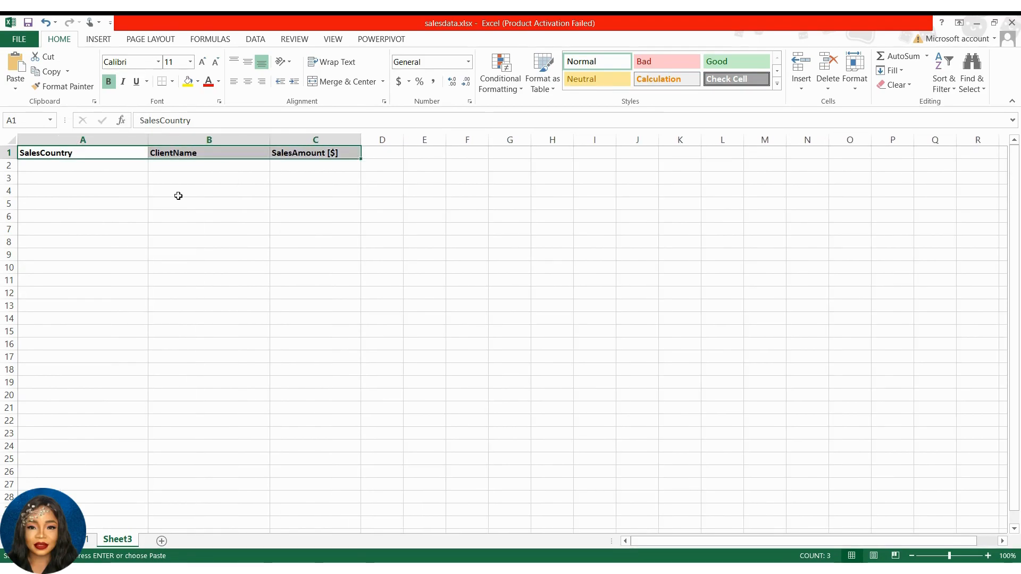
# Step: Enter =INDEX({"USA","Canada","UK","France","Germany","Japan","Australia"}, RANDBETWEEN(1,7)) in cell A2 under SalesCountry
pyautogui.click(83, 166)
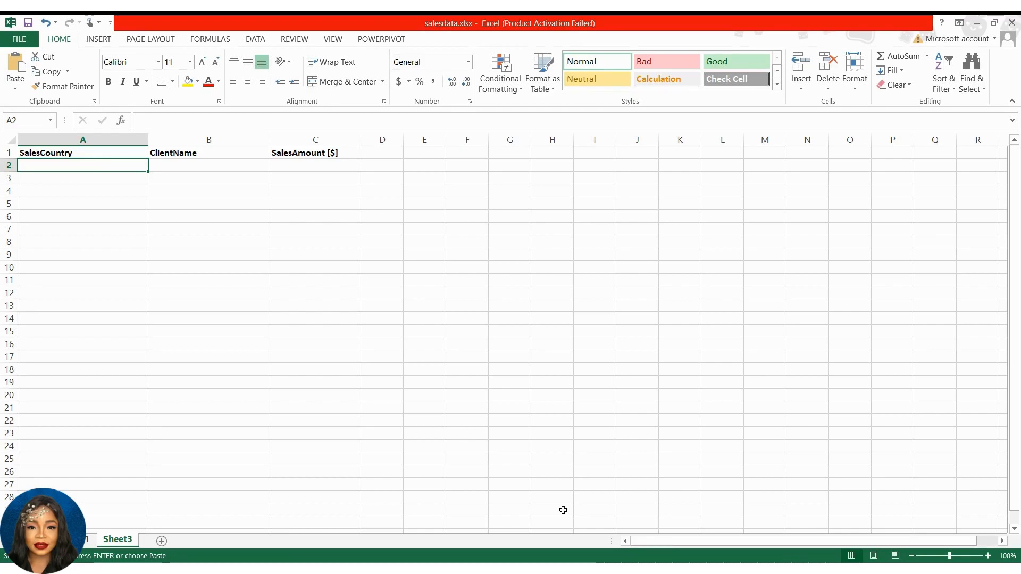
pyautogui.hotkey('alt', 'Tab')
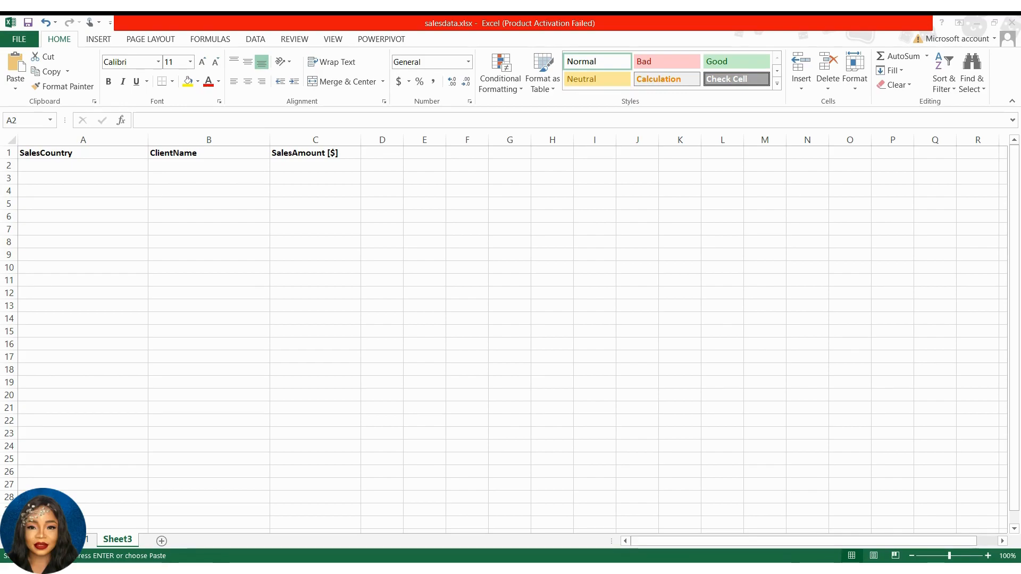
pyautogui.press('Escape')
pyautogui.click(167, 124)
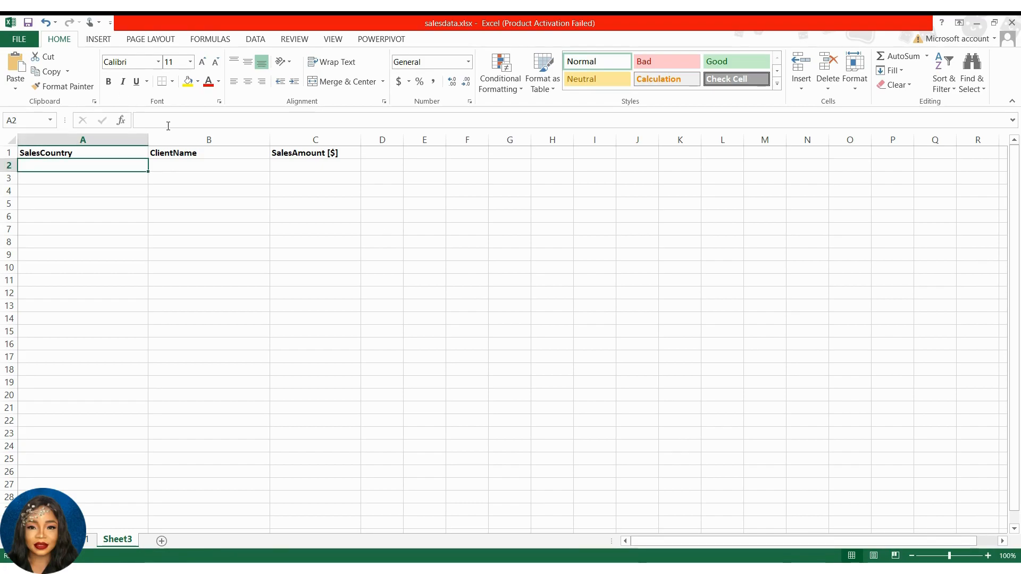
pyautogui.click(156, 116)
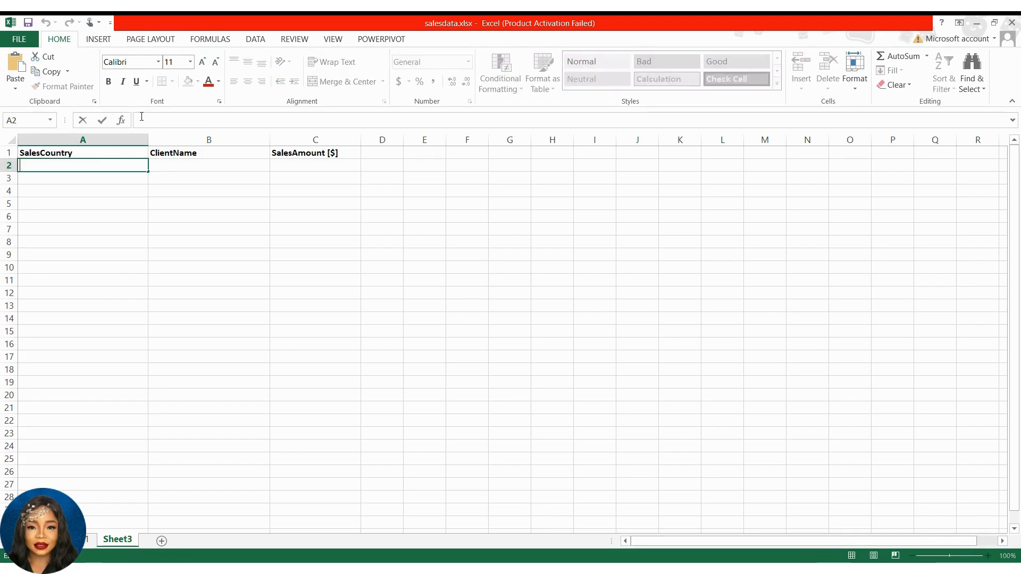
pyautogui.hotkey('ctrl', 'v')
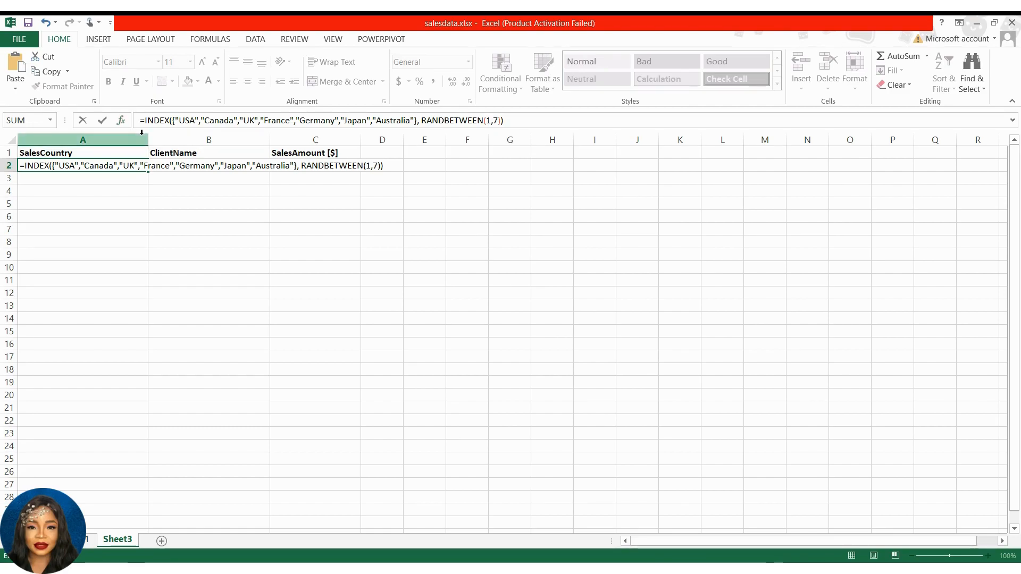
pyautogui.press('Return')
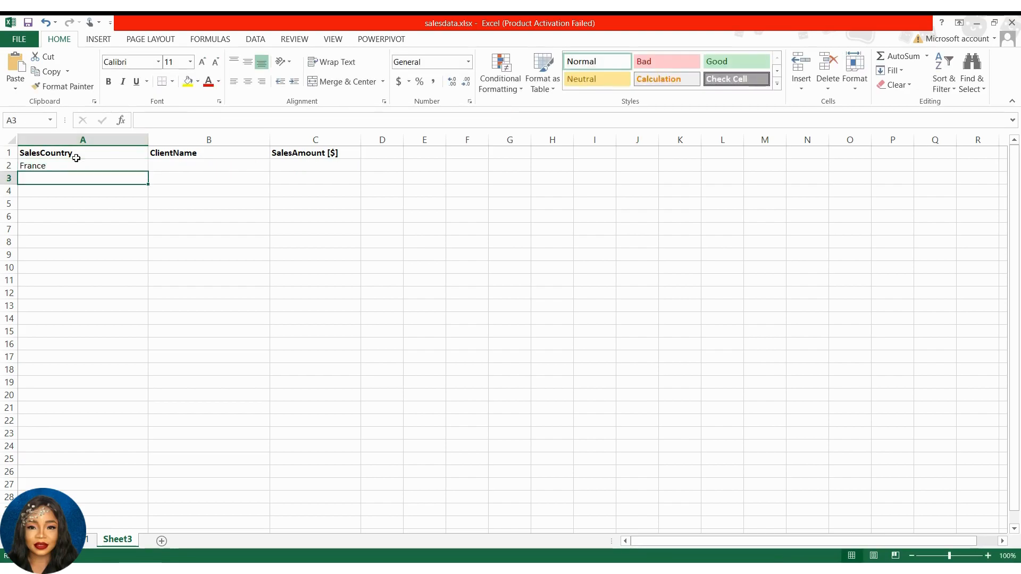
# Step: Fill the SalesCountry formula from A2 down to row 200
pyautogui.click(76, 166)
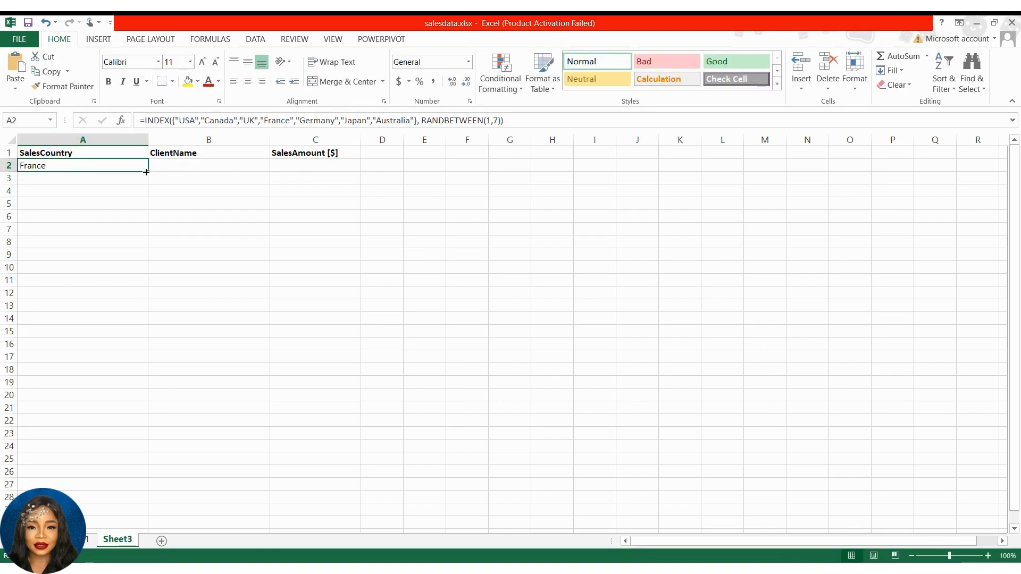
pyautogui.moveTo(146, 170); pyautogui.dragTo(85, 164)
pyautogui.scroll(20, 120, 358)
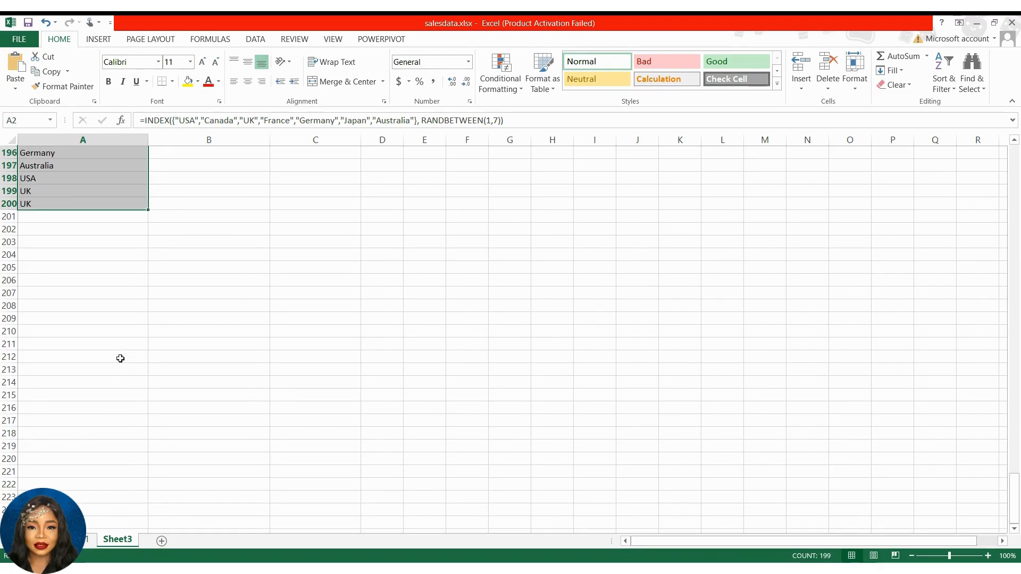
pyautogui.scroll(20, 252, 352)
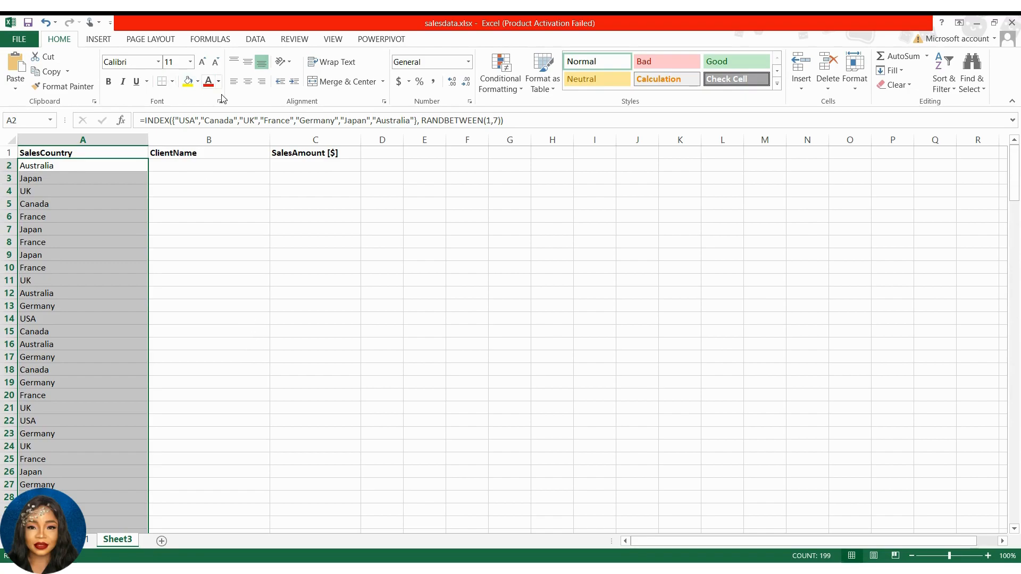
# Step: Enter in B2 under ClientName an INDEX formula that picks one of seven client names with RANDBETWEEN(1,7)
pyautogui.click(214, 154)
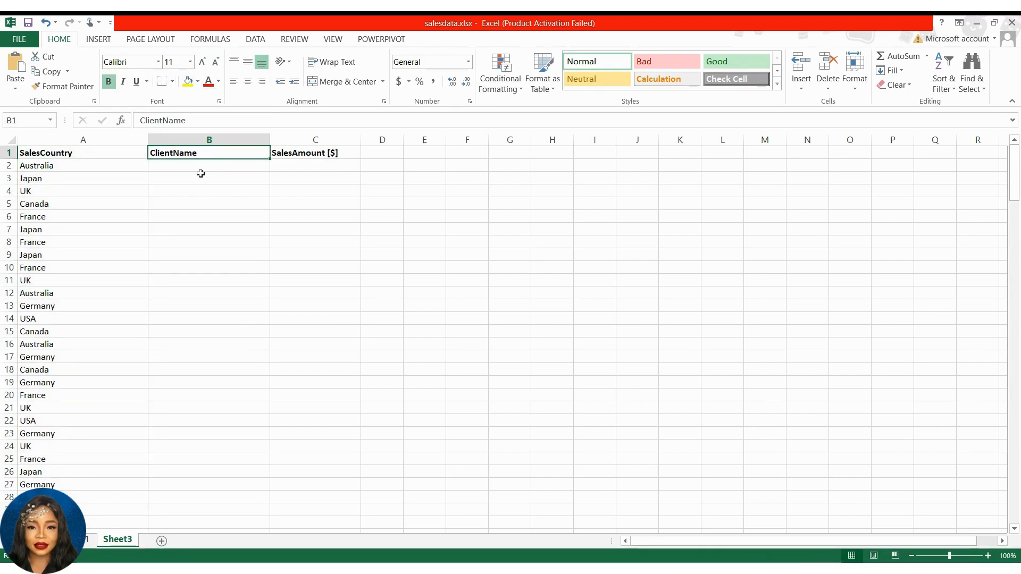
pyautogui.click(203, 167)
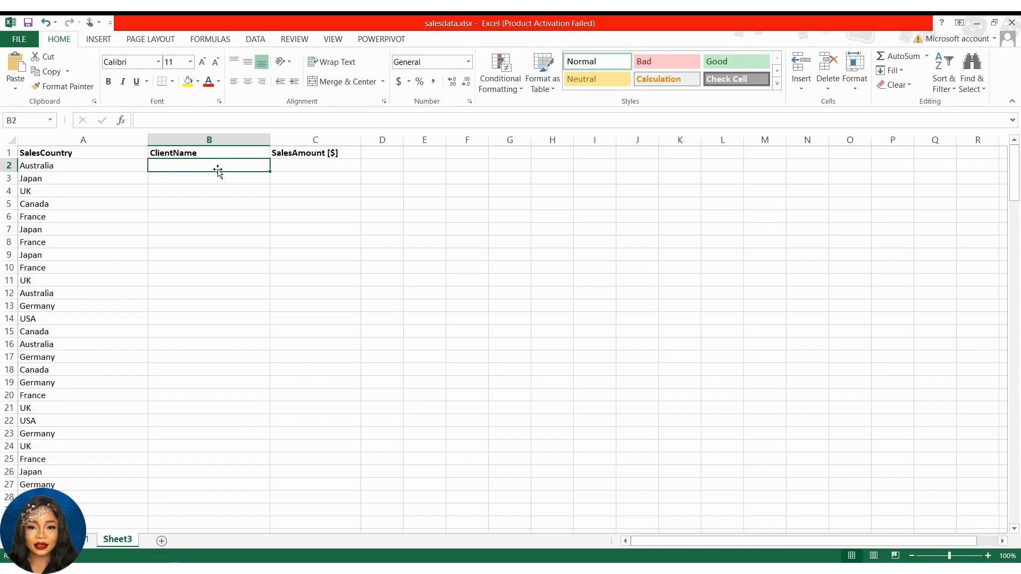
pyautogui.click(234, 120)
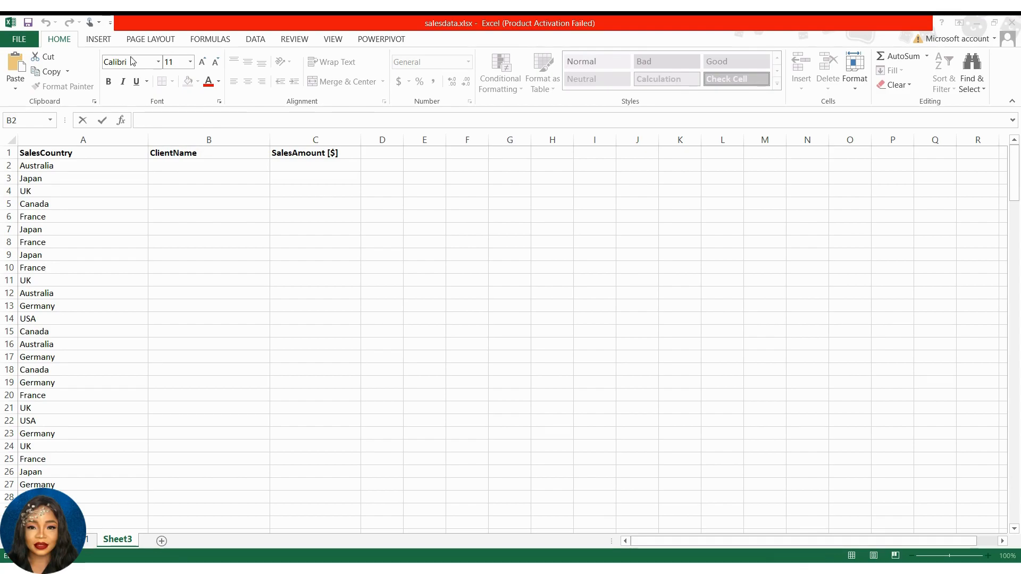
pyautogui.click(179, 162)
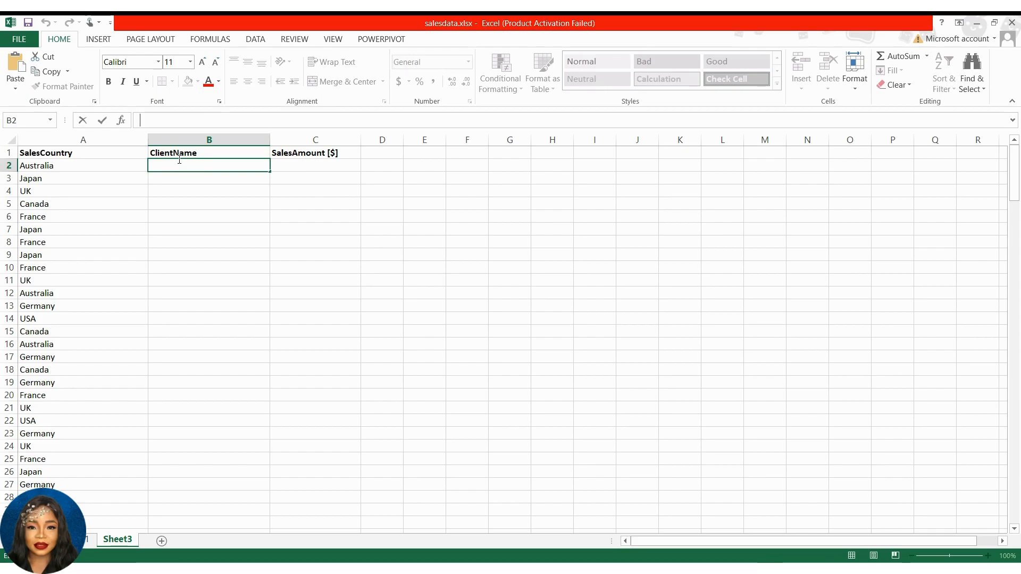
pyautogui.hotkey('ctrl', 'v')
pyautogui.press('Return')
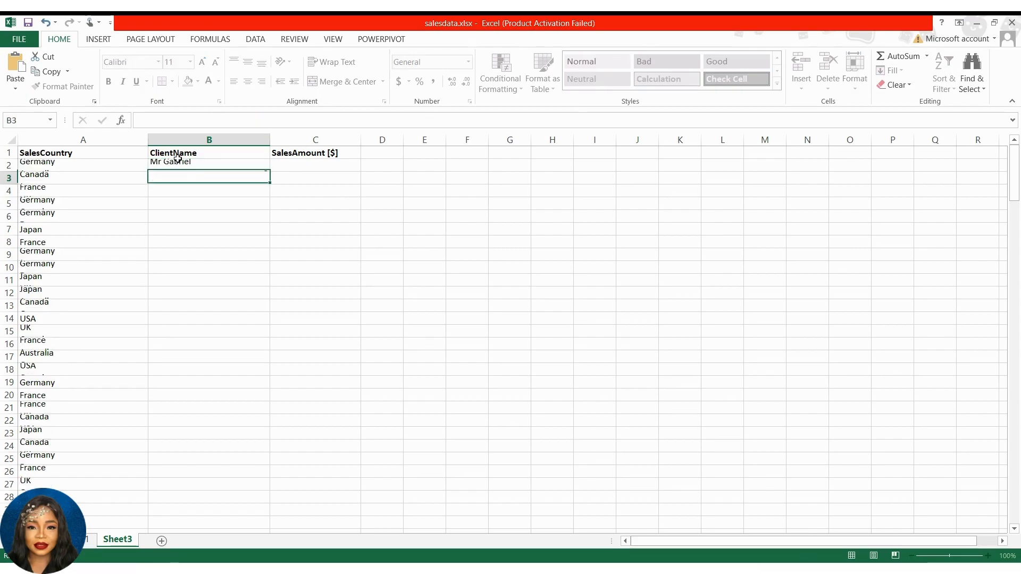
# Step: Fill the ClientName formula from B2 down to row 200
pyautogui.click(257, 168)
pyautogui.moveTo(269, 171); pyautogui.dragTo(186, 552)
pyautogui.moveTo(193, 459); pyautogui.dragTo(178, 428)
pyautogui.scroll(20, 323, 384)
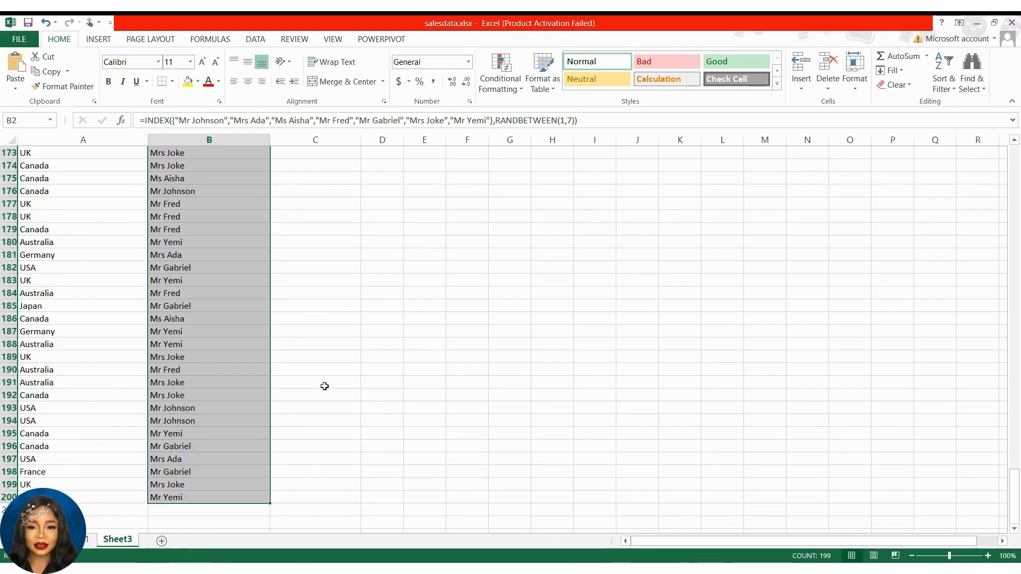
pyautogui.scroll(20, 304, 386)
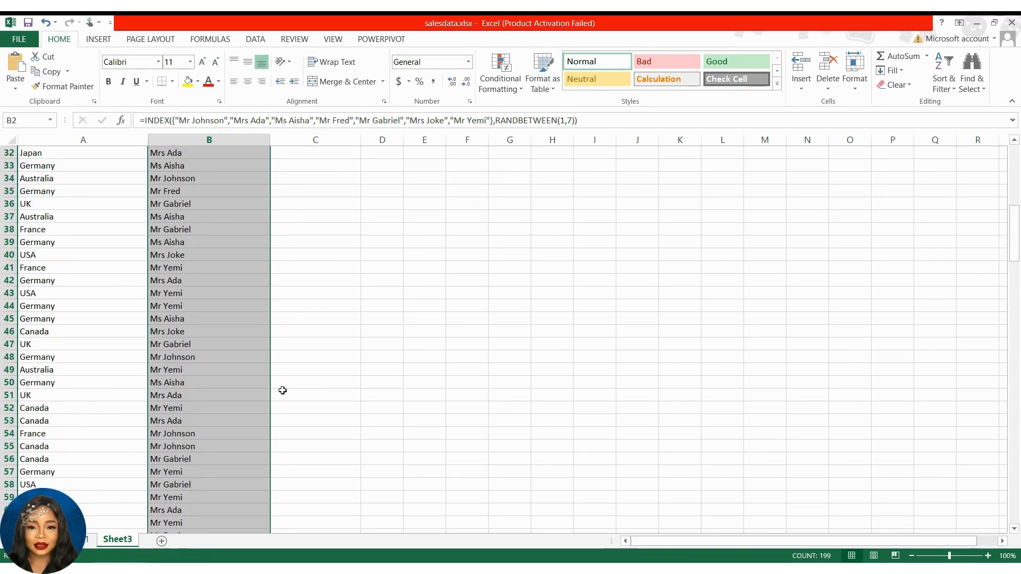
# Step: Enter =RANDBETWEEN(1000,5000) + RAND()*1000 in C2 and fill it down the SalesAmount [$] column
pyautogui.click(340, 166)
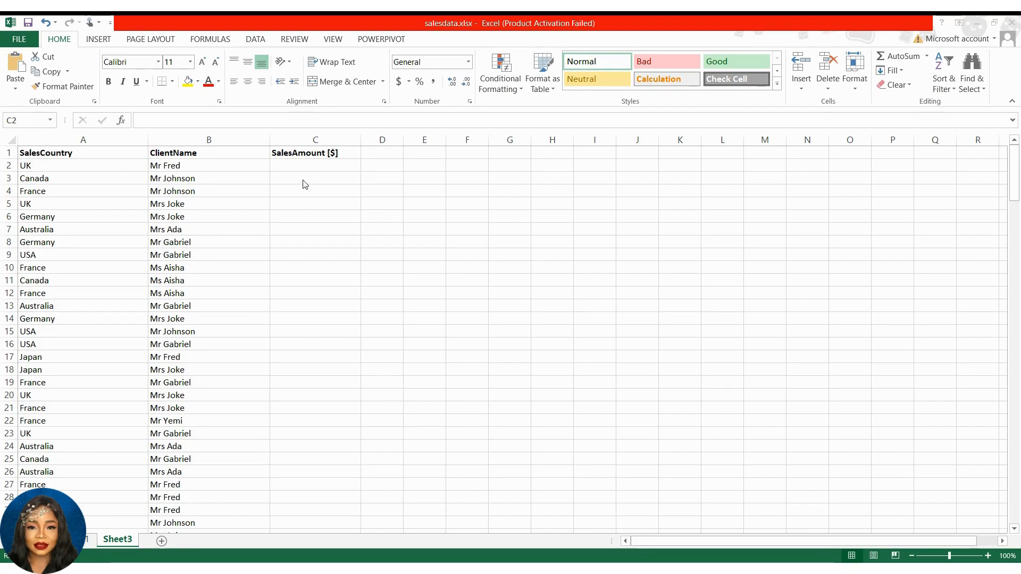
pyautogui.click(301, 165)
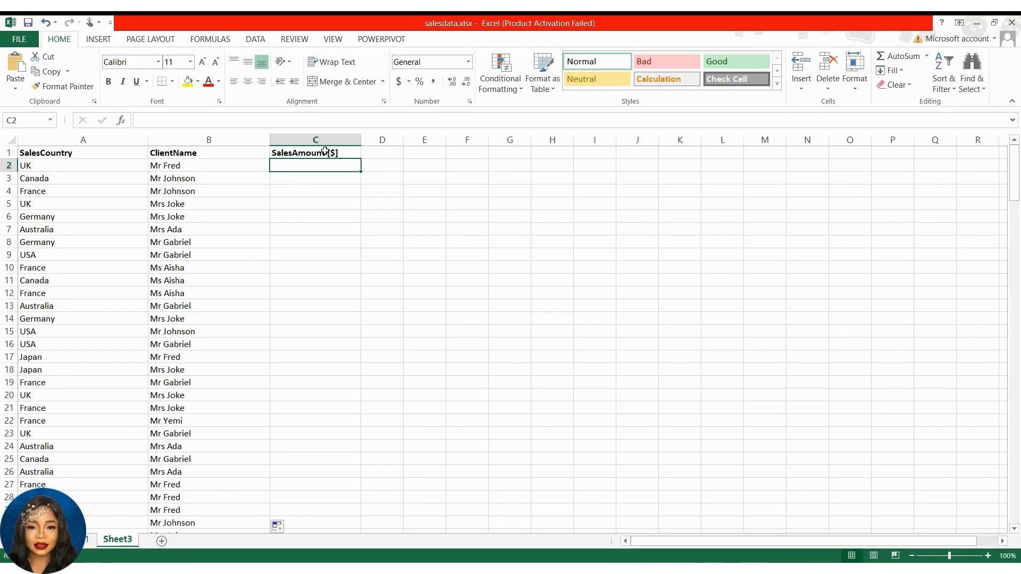
pyautogui.click(325, 120)
pyautogui.hotkey('ctrl', 'v')
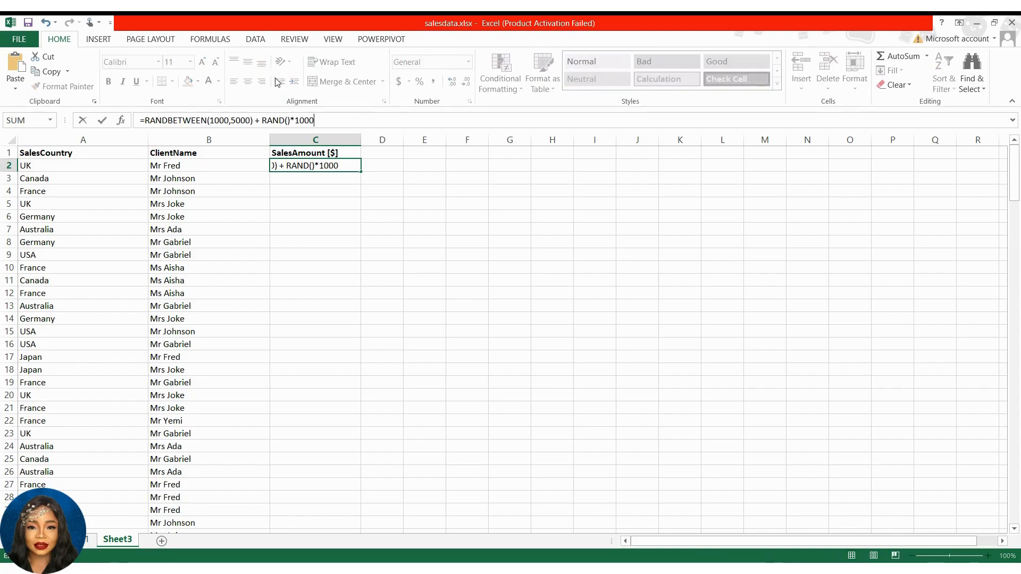
pyautogui.hotkey('ctrl', 'Return')
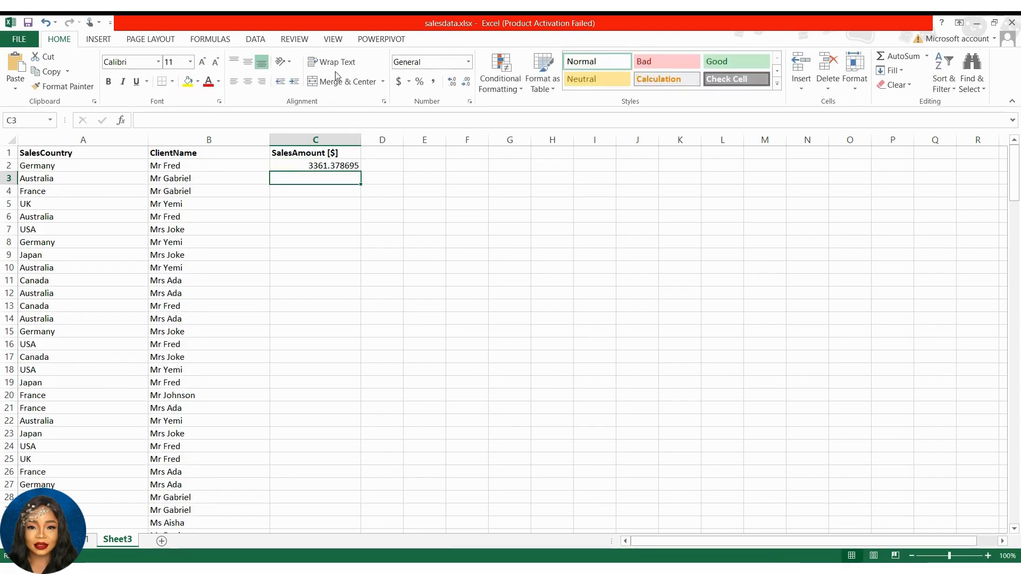
pyautogui.moveTo(362, 173); pyautogui.dragTo(276, 490)
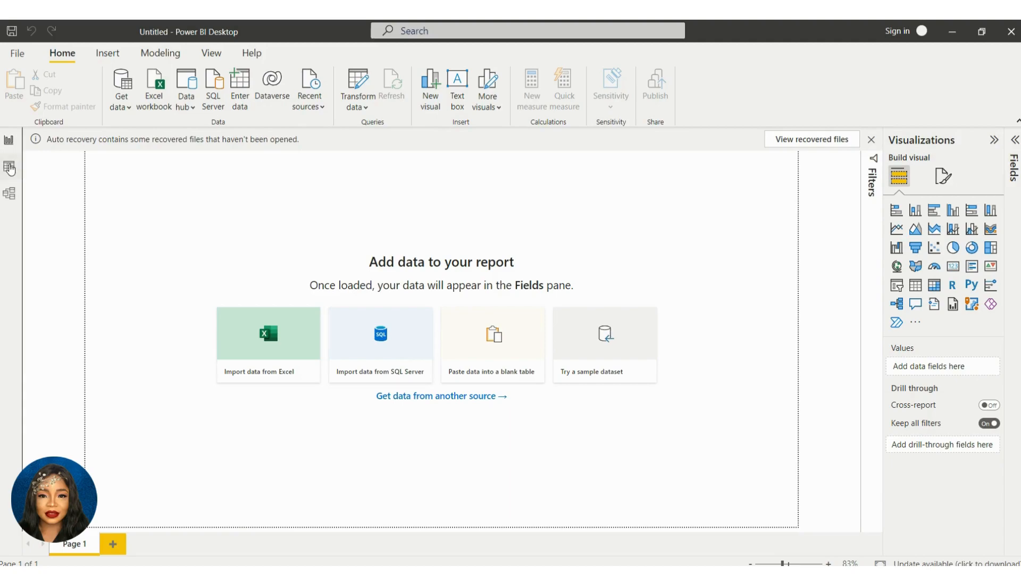
# Step: In Power BI Desktop, look at the empty Data view and Model view, and return to the Report view
pyautogui.click(8, 168)
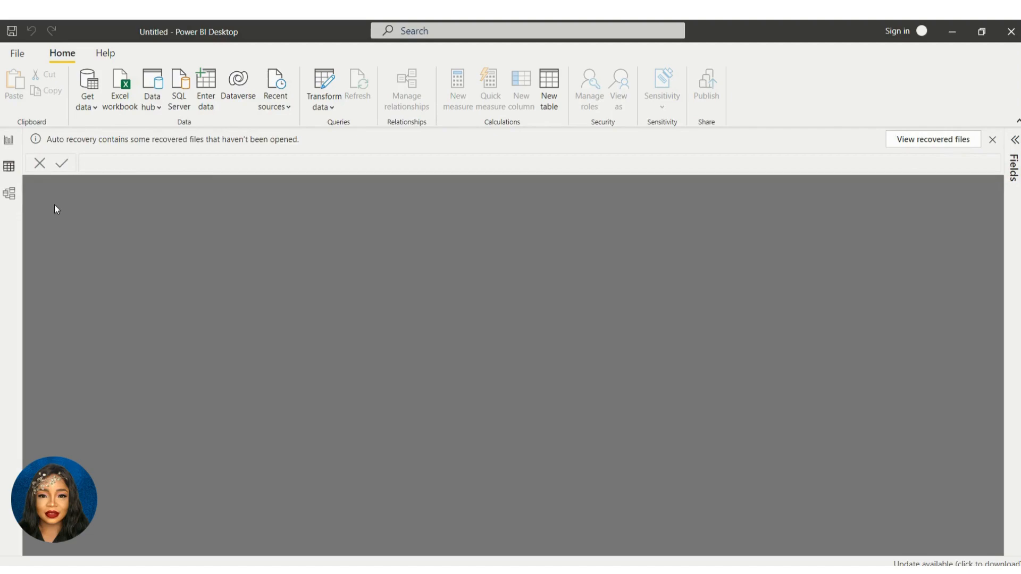
pyautogui.click(10, 195)
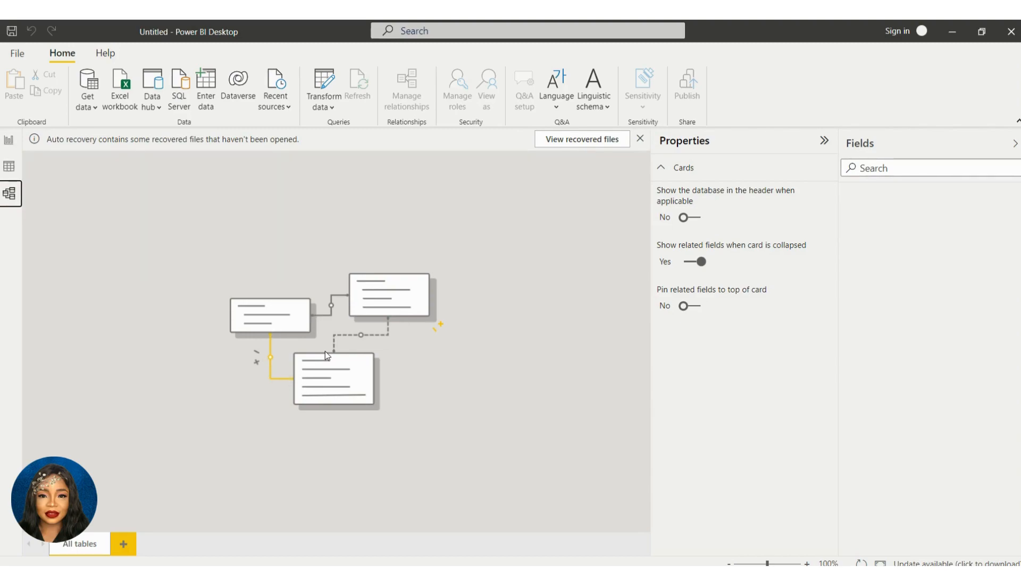
pyautogui.click(8, 142)
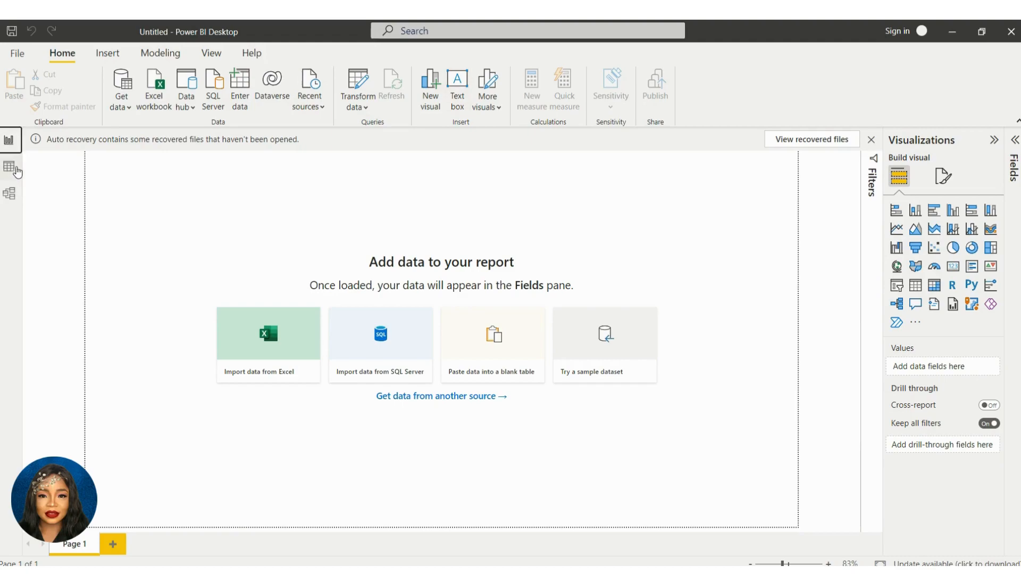
# Step: Import Sheet1 of salesdata.xlsx from the PowerBI Exercise folder into the report as an Excel workbook source
pyautogui.click(128, 110)
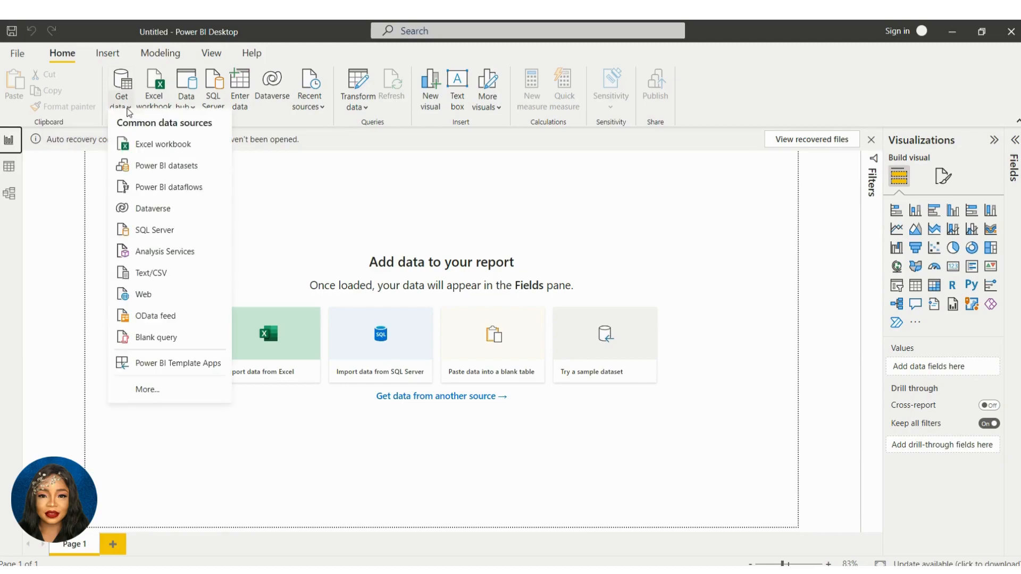
pyautogui.click(168, 152)
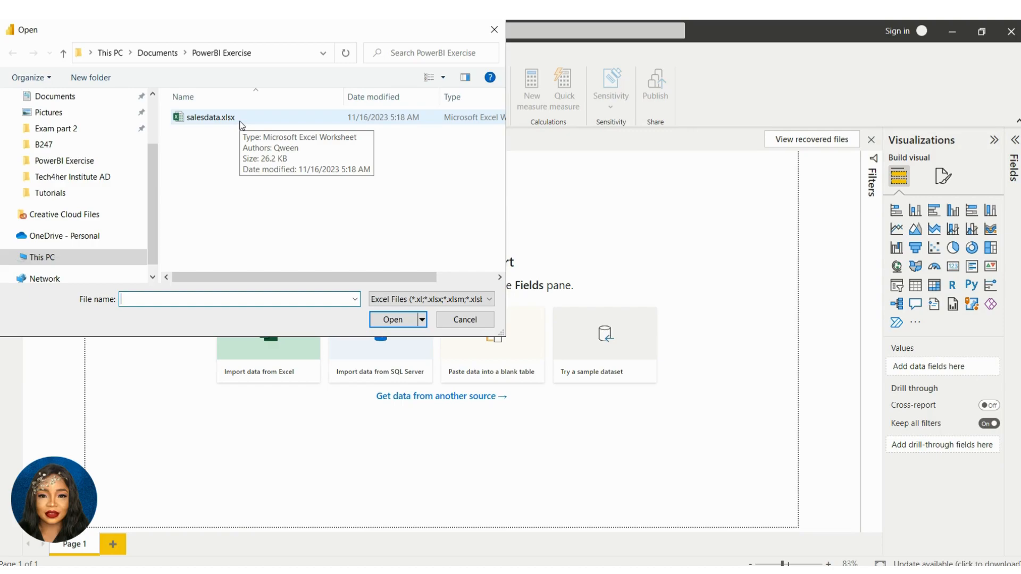
pyautogui.click(241, 124)
pyautogui.click(398, 320)
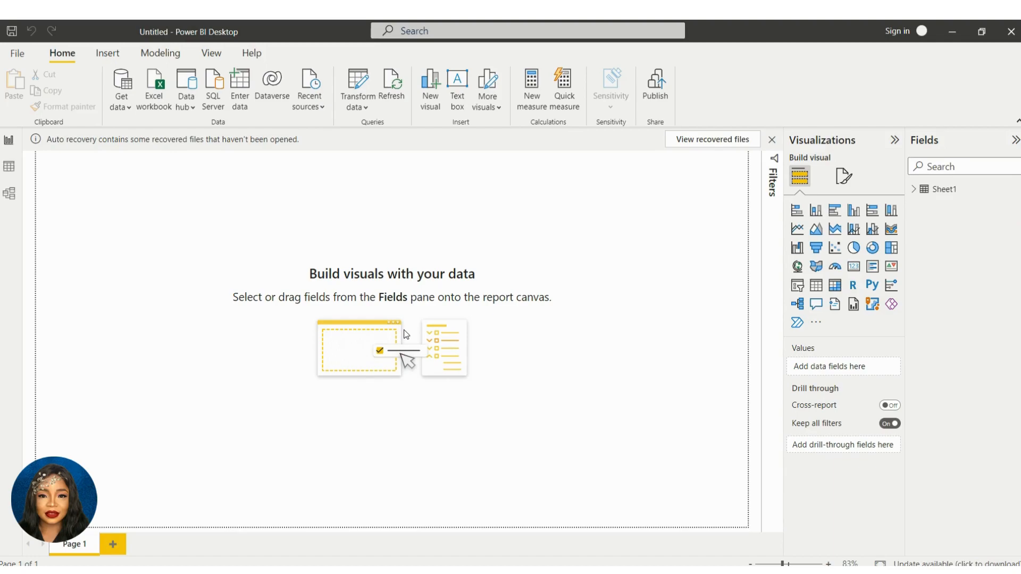
# Step: Examine the fields of Sheet1, its rows in the Data view and its table in the Model view, and return to the Report view
pyautogui.click(932, 193)
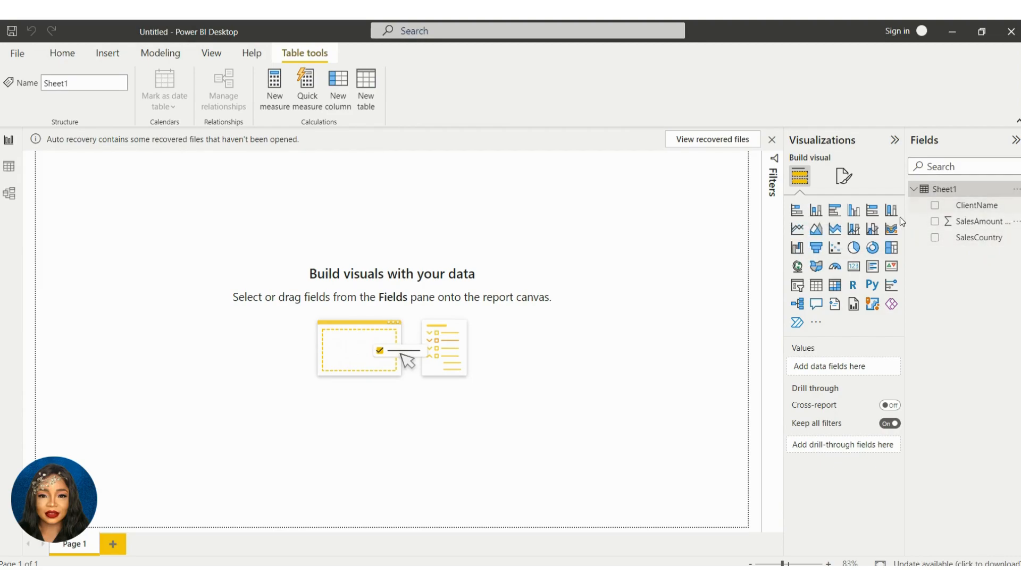
pyautogui.click(8, 169)
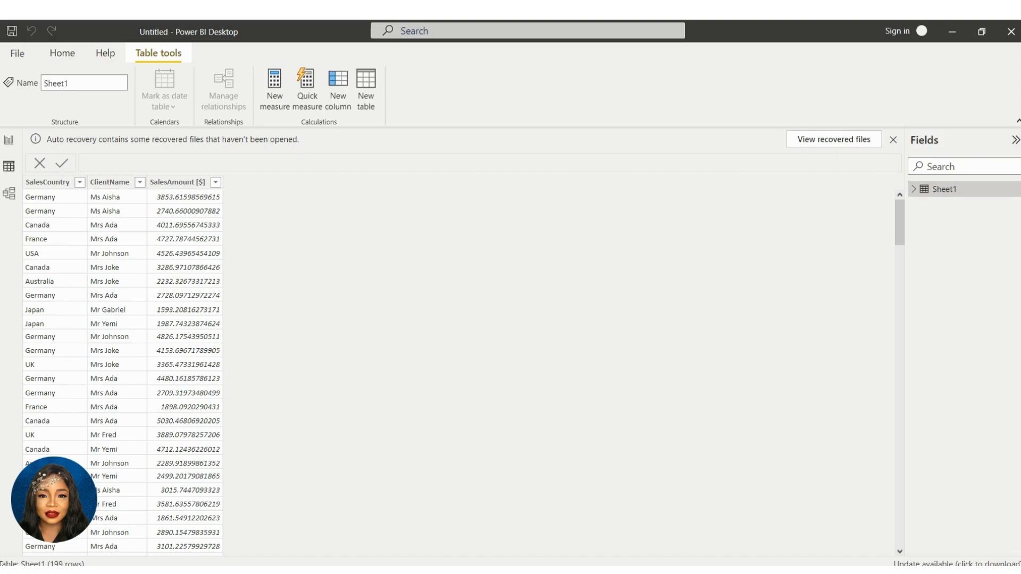
pyautogui.click(9, 194)
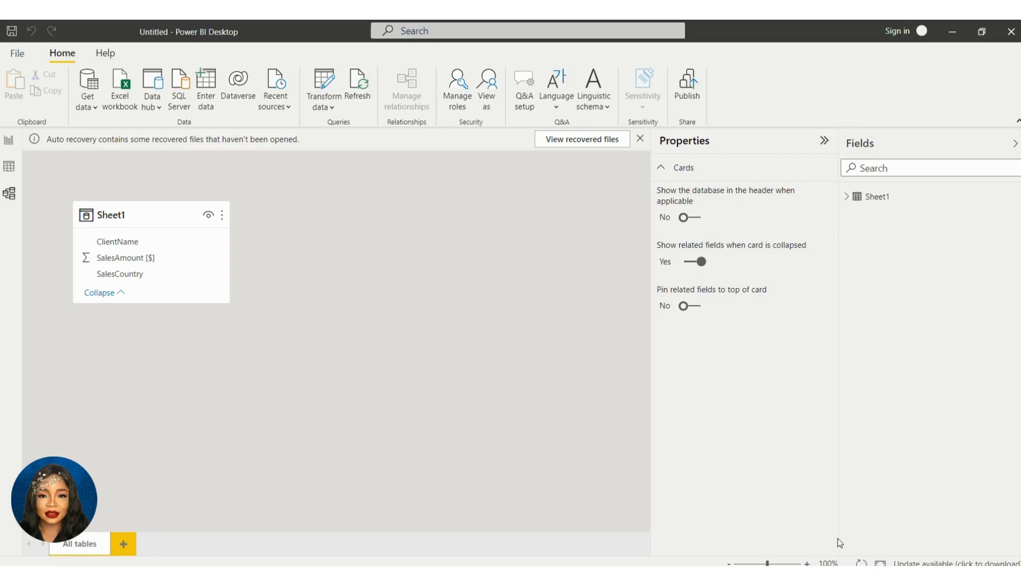
pyautogui.click(9, 140)
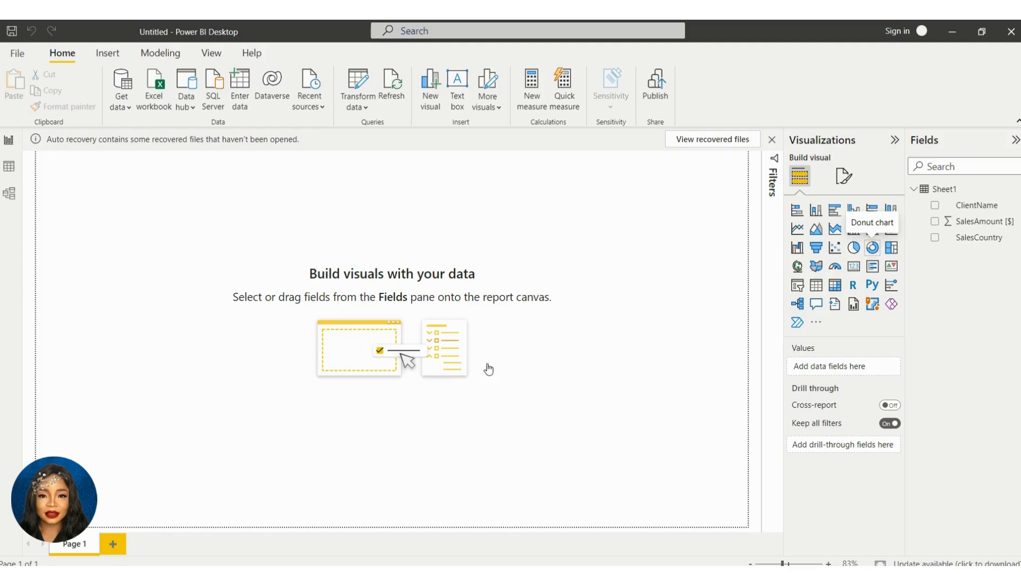
# Step: Add a donut chart to the report page and enlarge it
pyautogui.moveTo(118, 216); pyautogui.dragTo(364, 266)
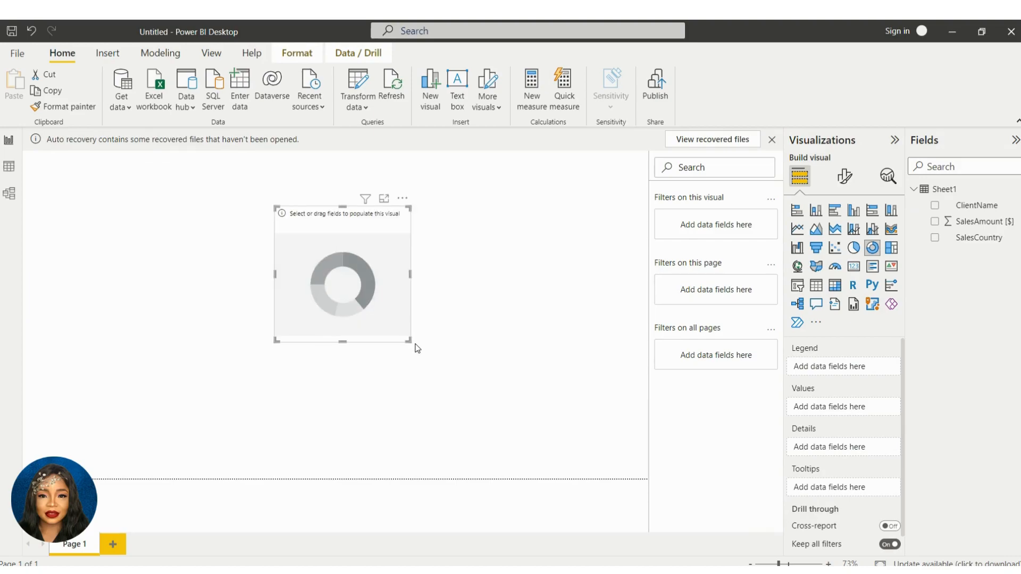
pyautogui.moveTo(413, 344); pyautogui.dragTo(482, 399)
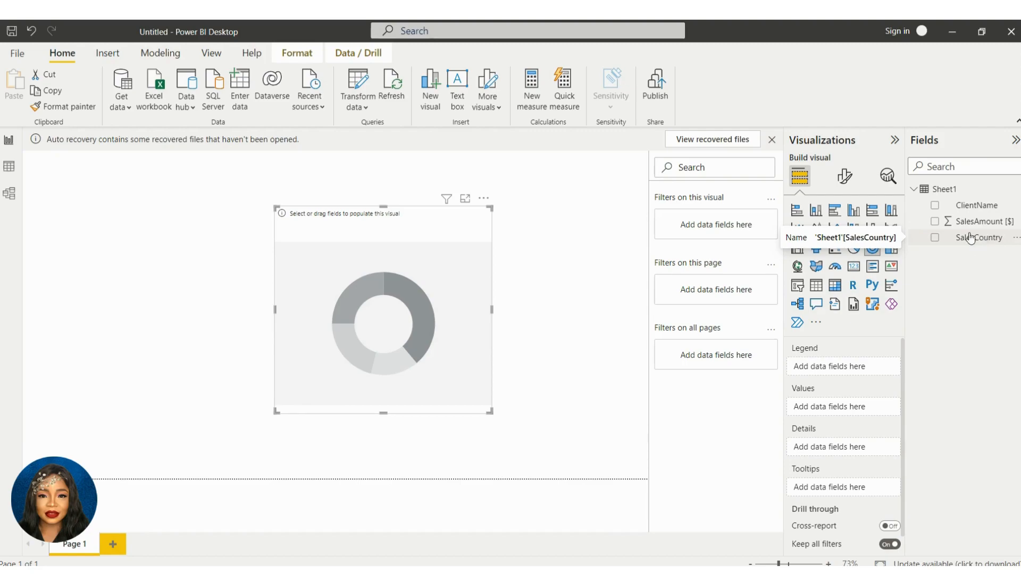
# Step: Set SalesCountry as the donut chart's legend and ClientName as its details, and move the chart slightly to the left on the page
pyautogui.click(935, 239)
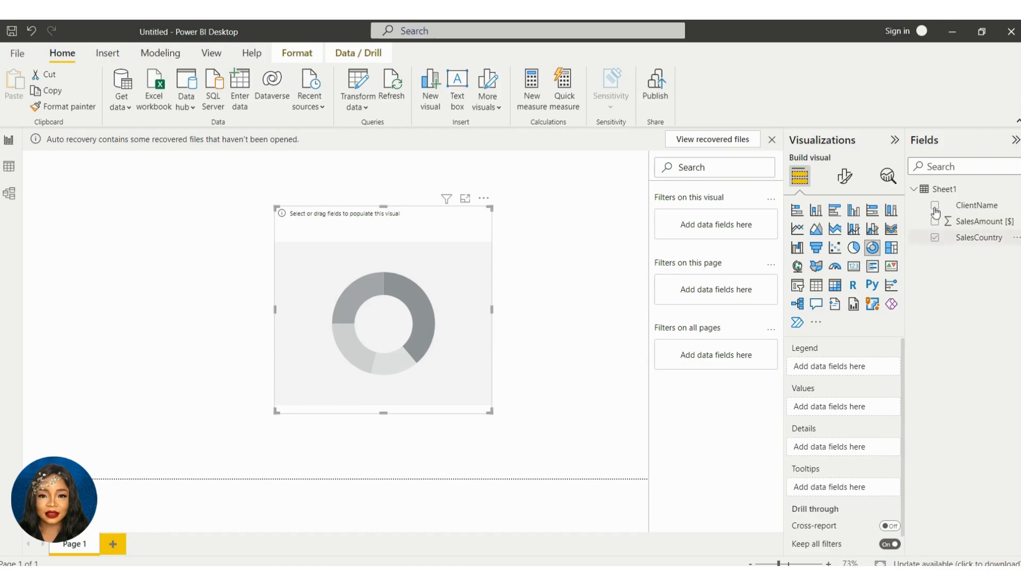
pyautogui.click(935, 207)
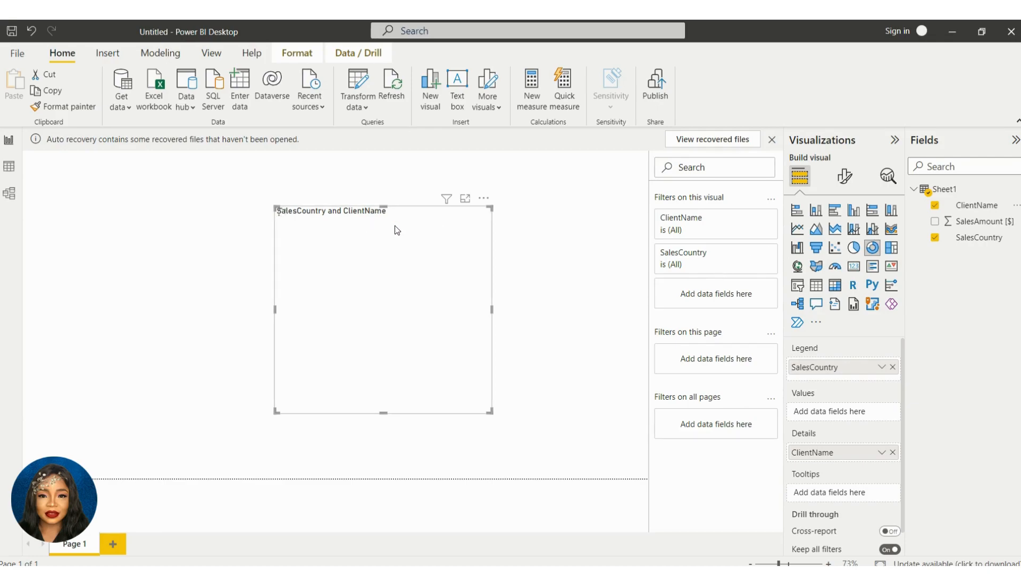
pyautogui.moveTo(400, 304); pyautogui.dragTo(351, 312)
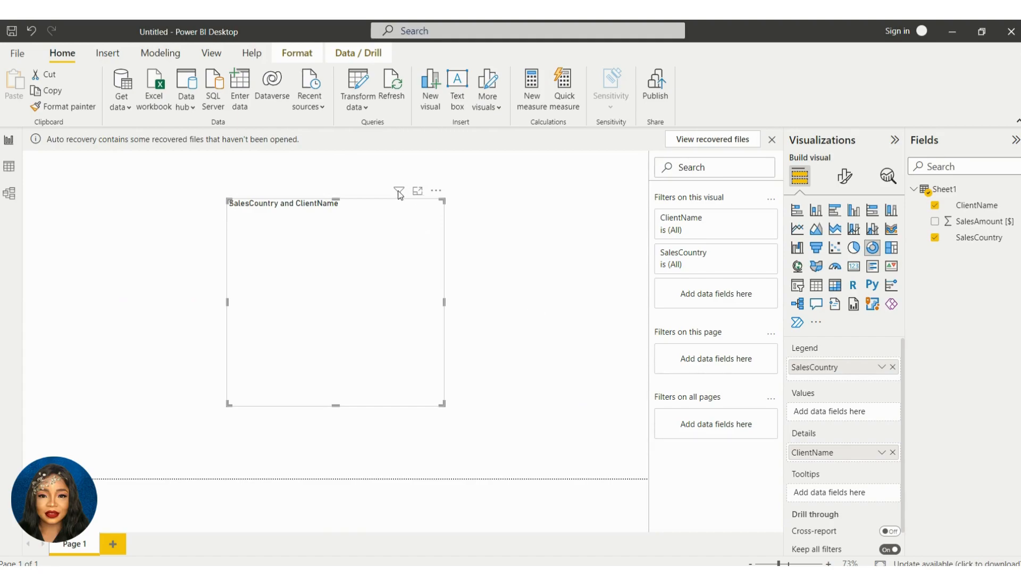
pyautogui.moveTo(403, 197)
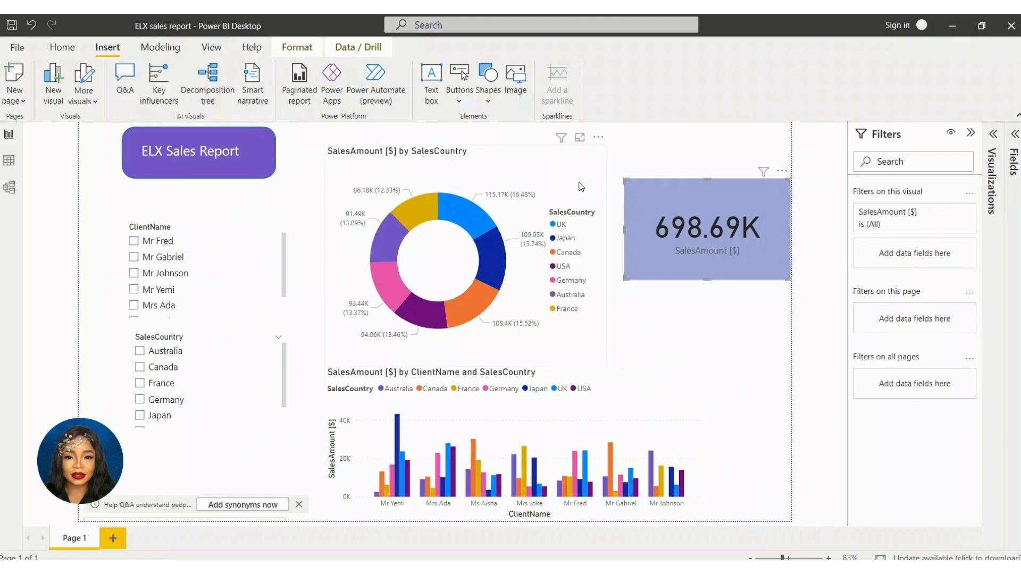
# Step: Filter the ELX sales report to the first client in the ClientName slicer and to Canada in the SalesCountry slicer
pyautogui.click(134, 241)
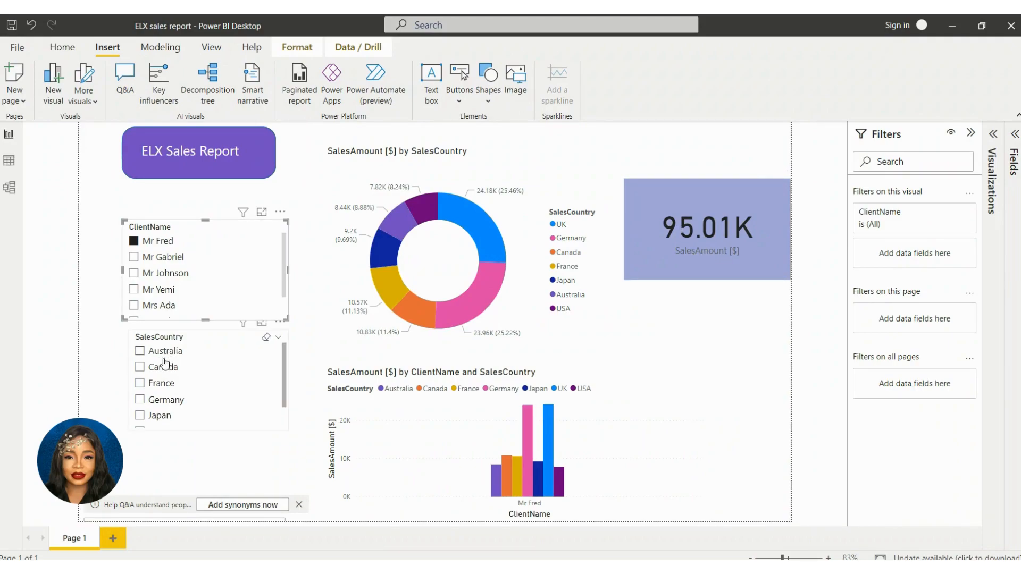
pyautogui.scroll(-2, 218, 381)
pyautogui.scroll(2, 189, 371)
pyautogui.click(166, 368)
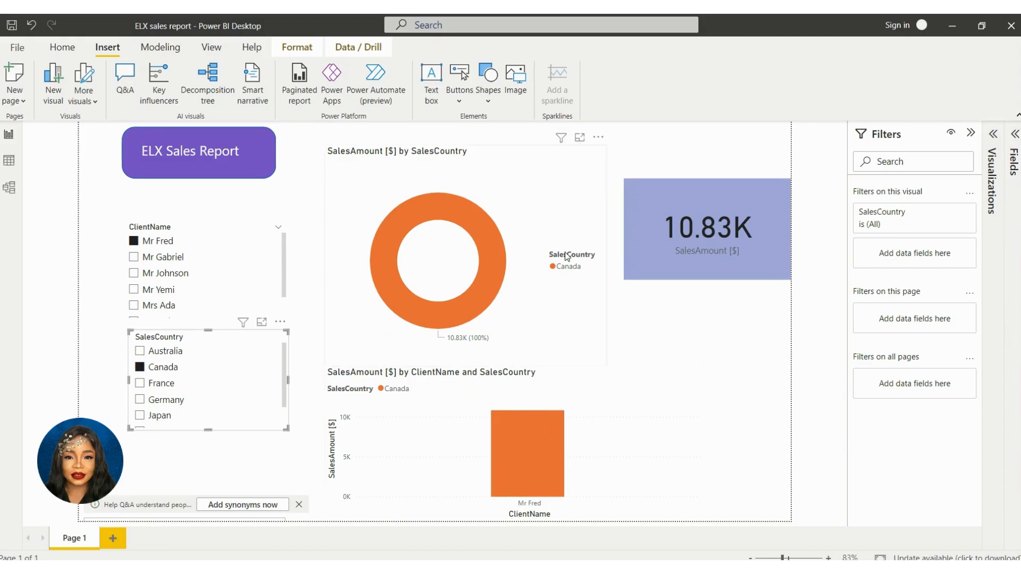
# Step: Clear the ClientName and SalesCountry slicer selections and select the total SalesAmount [$] card
pyautogui.click(135, 244)
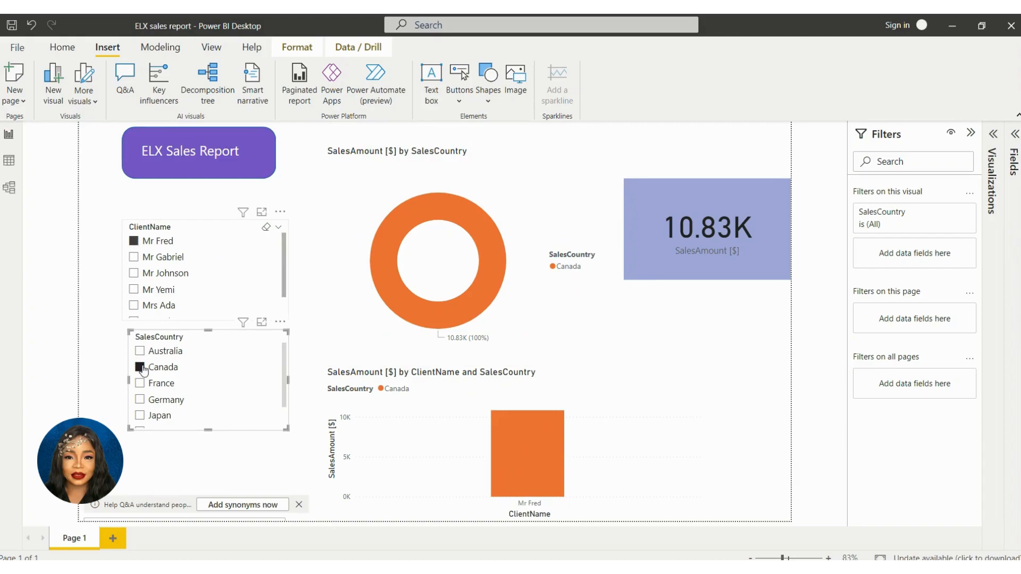
pyautogui.click(266, 337)
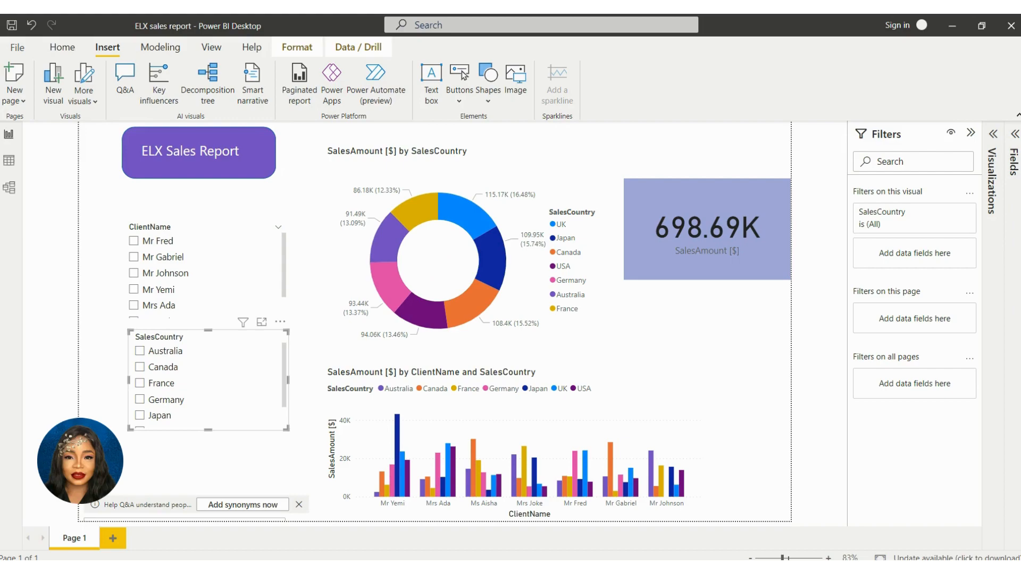
pyautogui.click(708, 230)
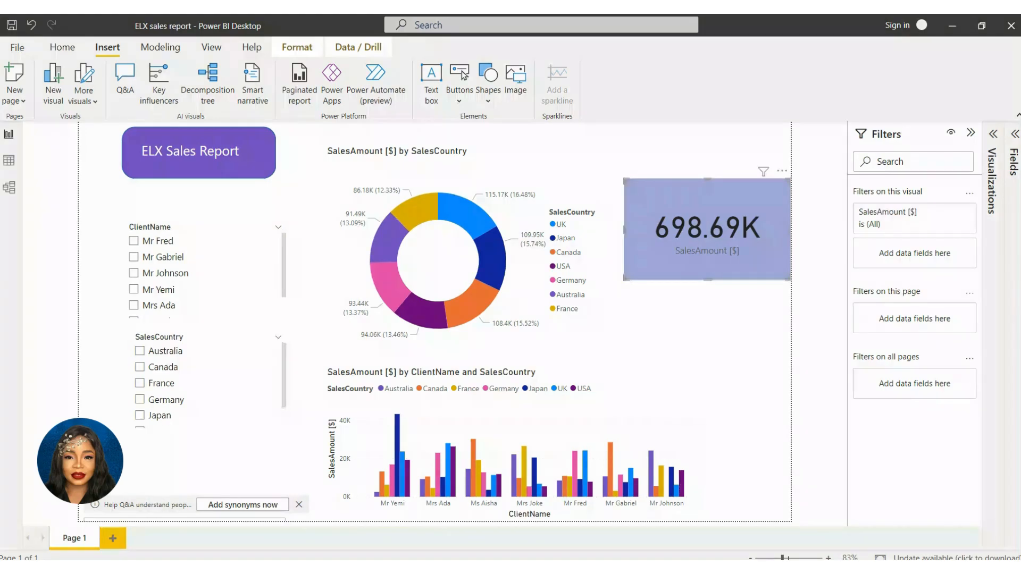